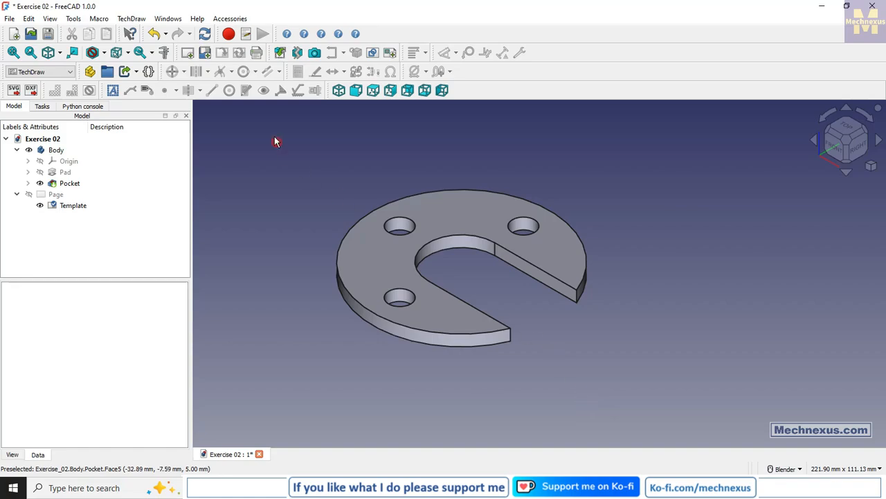
Open the About FreeCAD dialog to check the version details, then close it
click(198, 19)
click(234, 142)
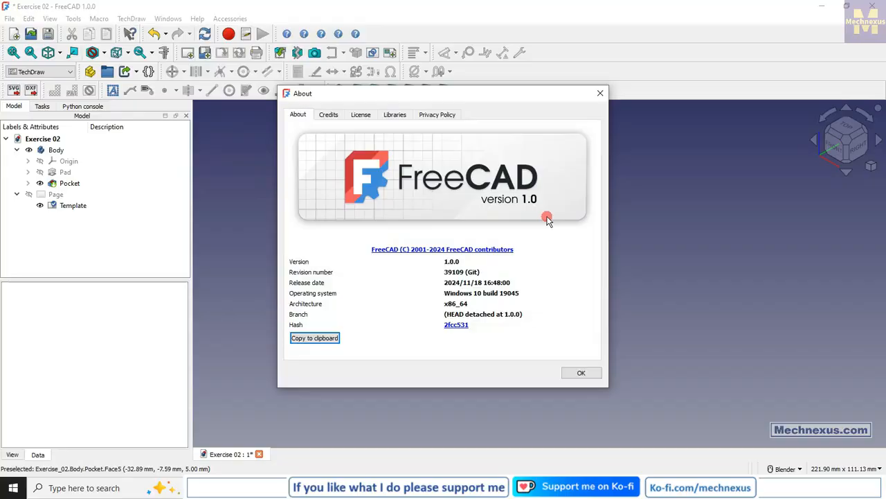
click(581, 374)
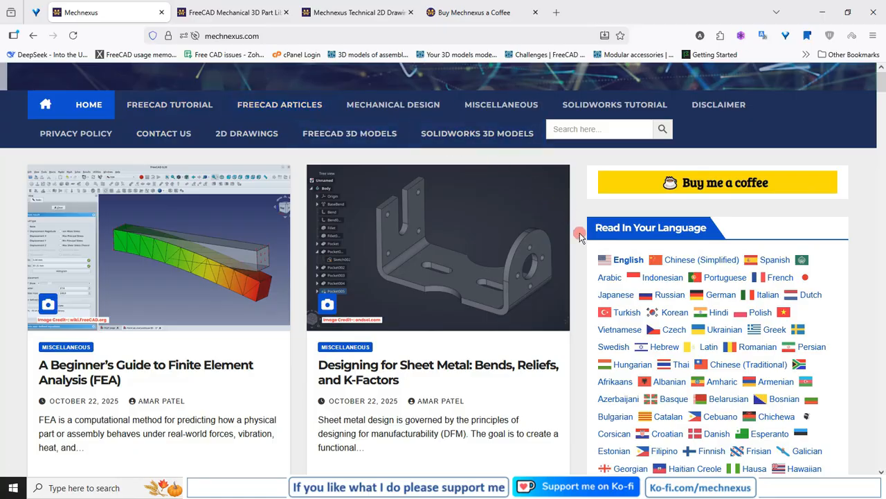
Scroll through the article listing on the mechnexus.com home page
scroll(581, 236, down, 3)
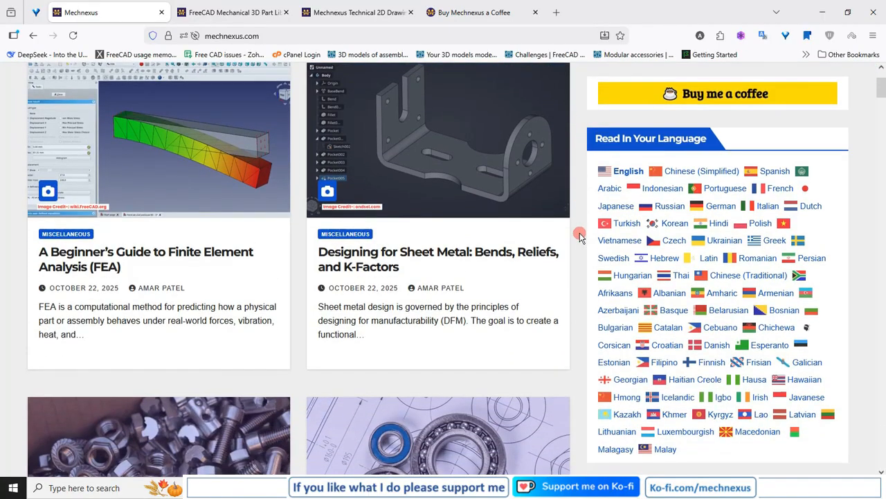
scroll(580, 237, down, 10)
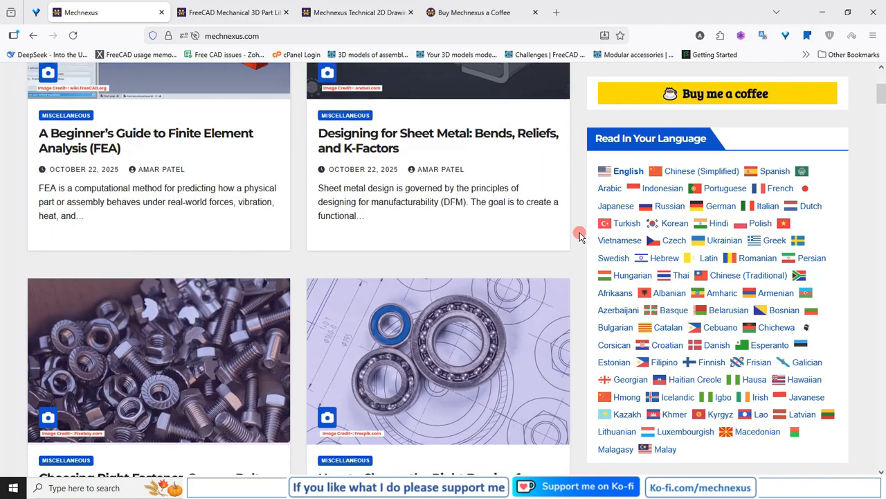
scroll(579, 236, down, 3)
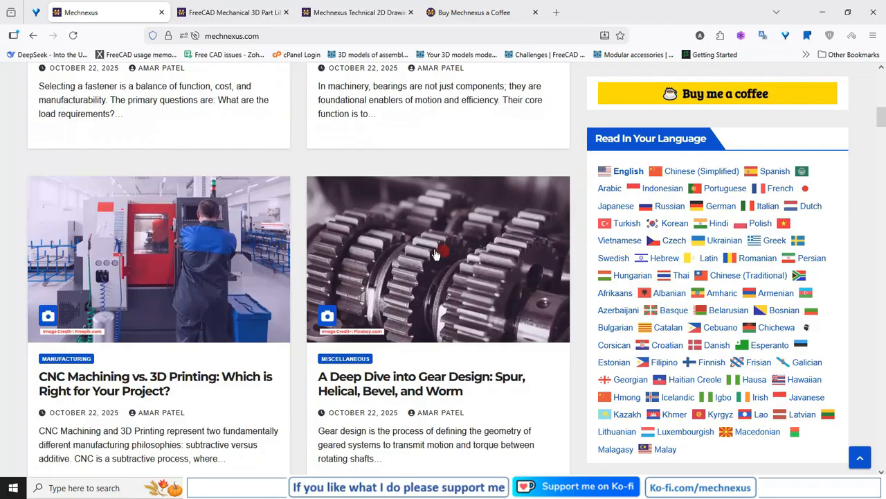
scroll(433, 250, up, 3)
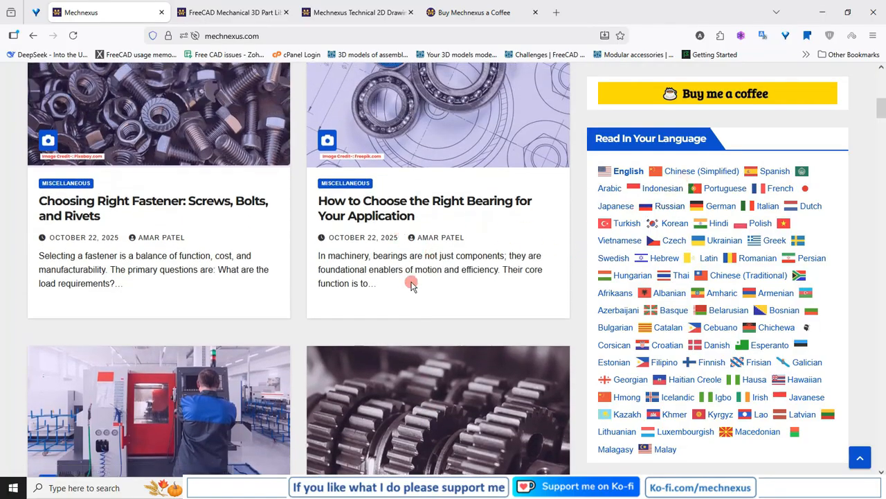
scroll(411, 286, up, 9)
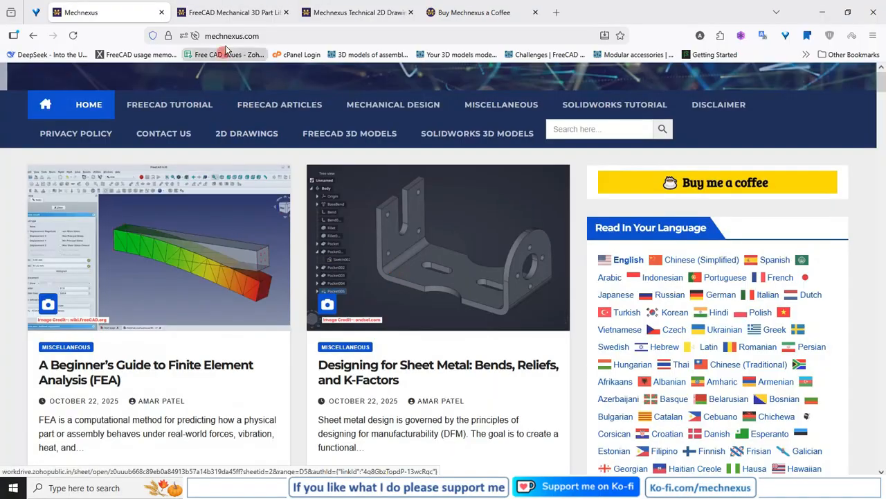
Browse the FreeCAD mechanical 3D part library page and open the Google Drive folder for model 22
click(229, 12)
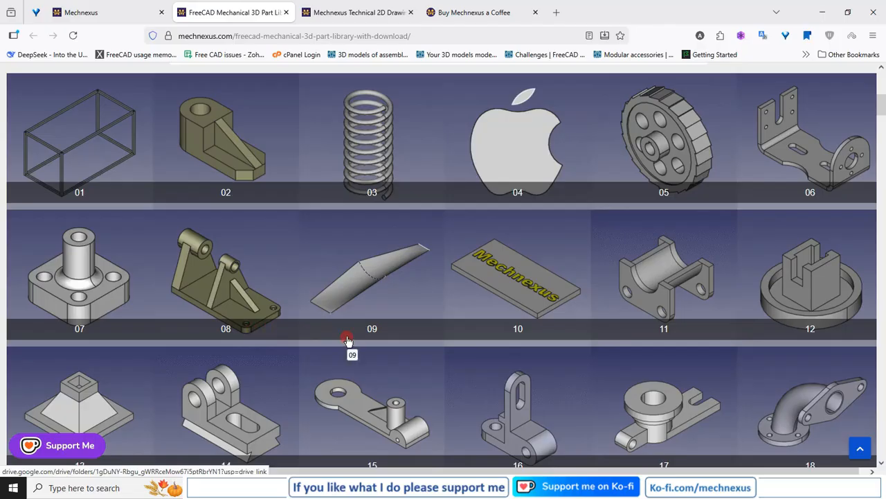
scroll(348, 341, down, 2)
scroll(348, 340, down, 2)
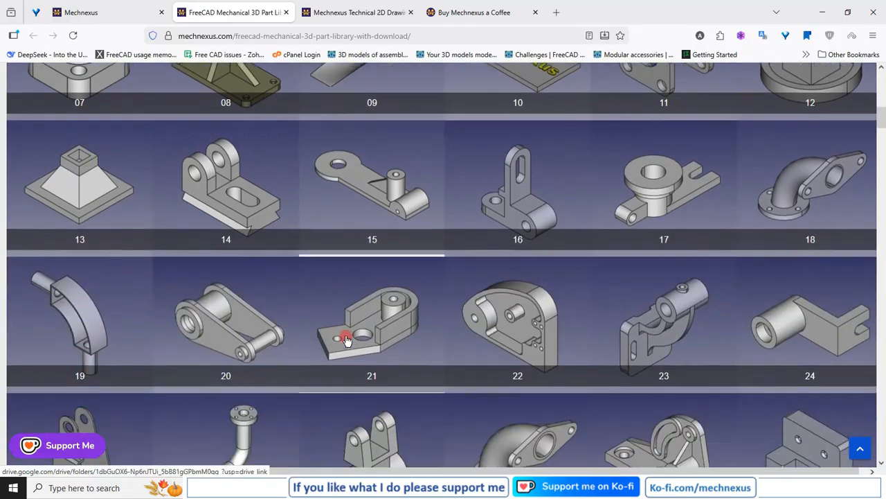
scroll(346, 339, up, 3)
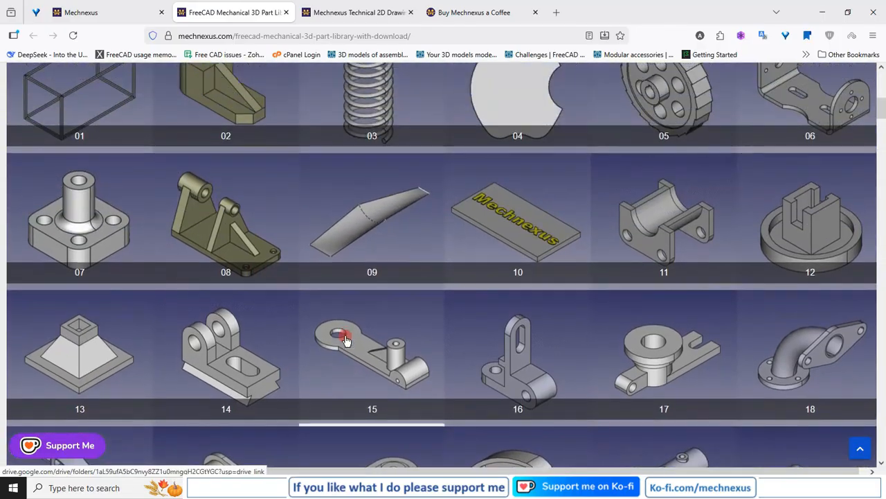
click(113, 11)
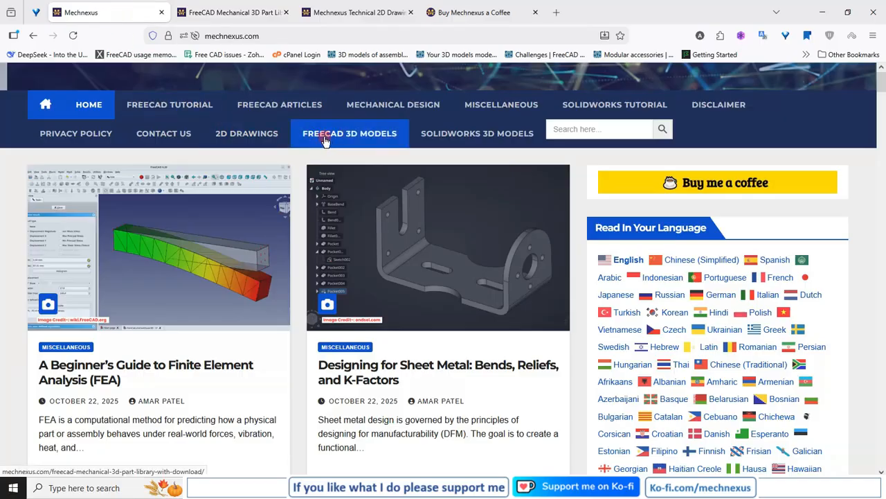
click(227, 15)
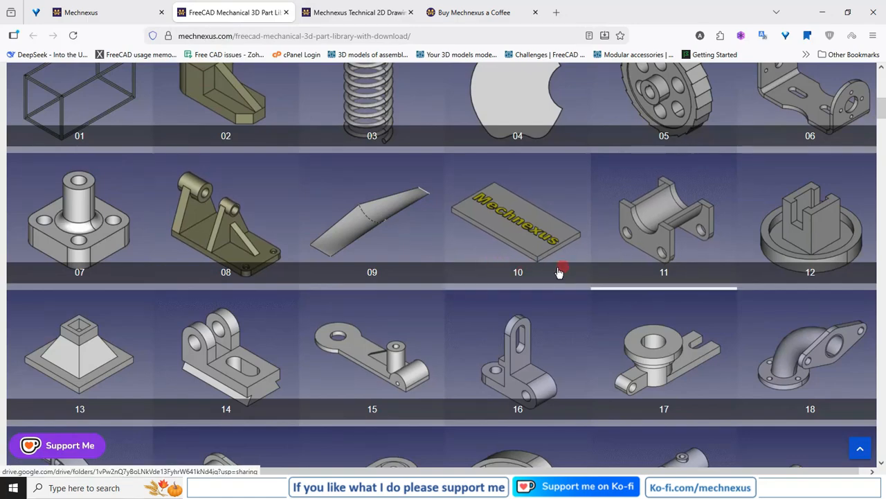
scroll(529, 277, down, 1)
scroll(529, 277, down, 3)
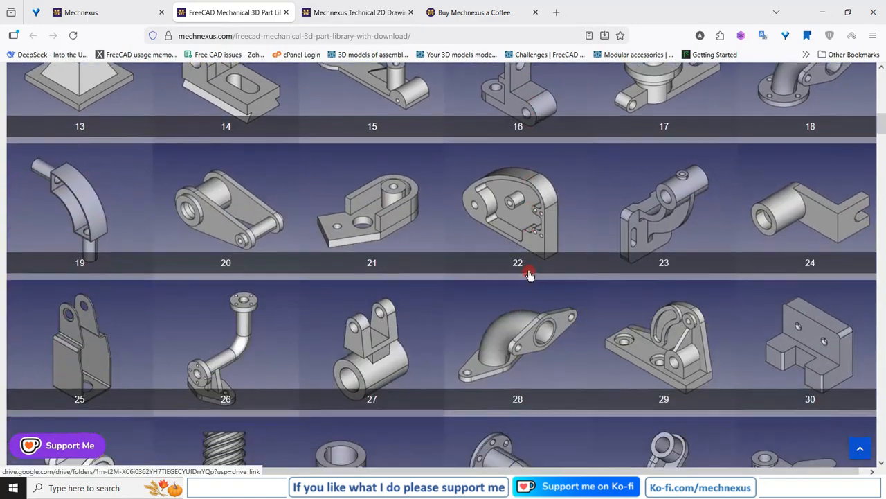
scroll(526, 273, down, 2)
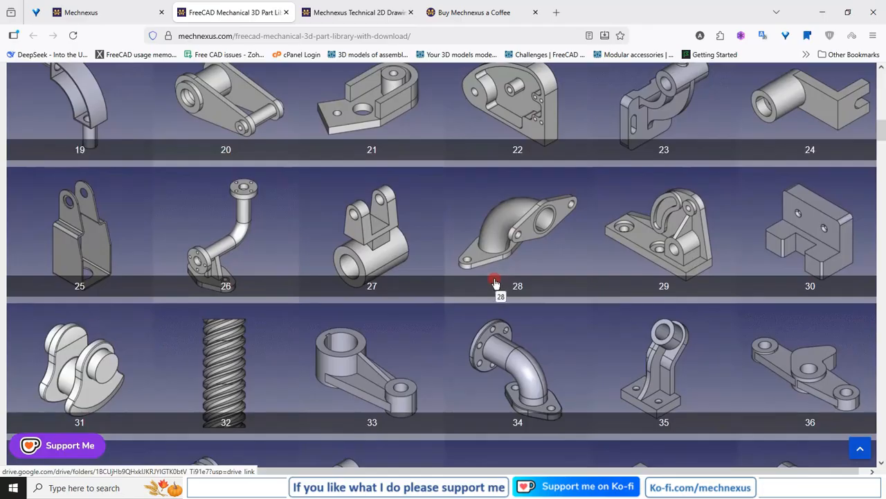
scroll(496, 284, up, 2)
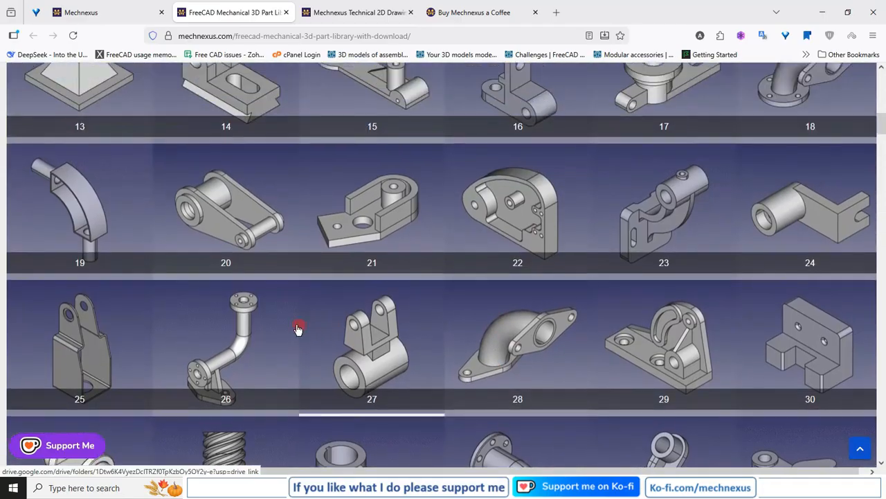
click(504, 207)
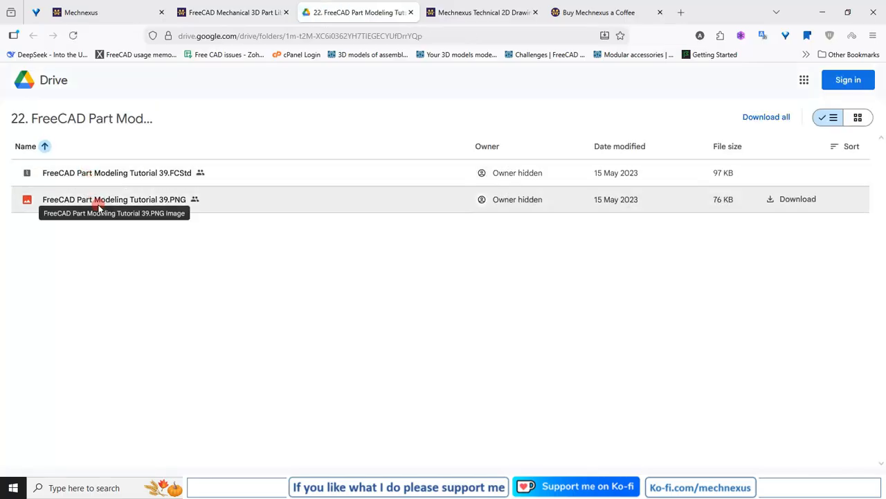
click(410, 13)
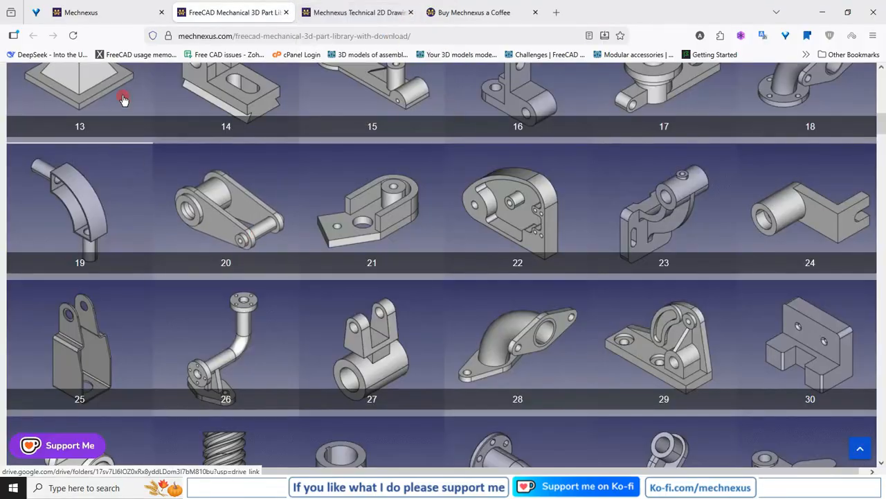
Browse the technical 2D drawings page and open the Drawing of Housing PDF
click(338, 14)
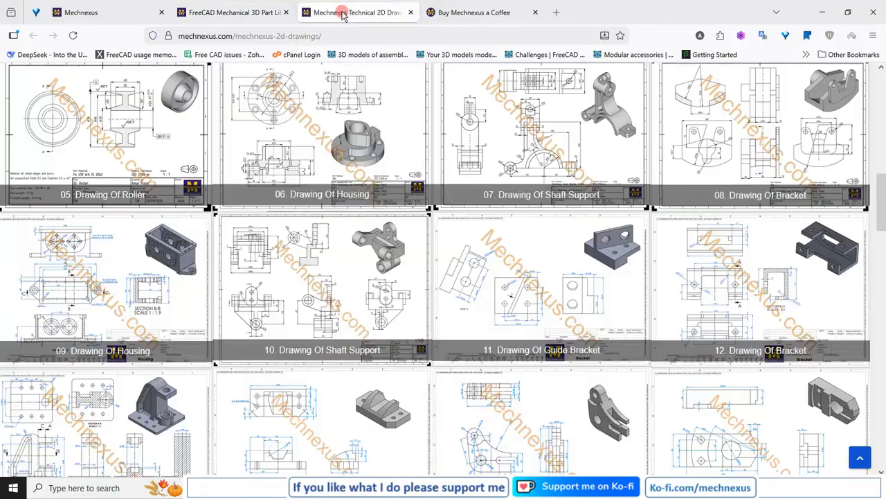
click(98, 13)
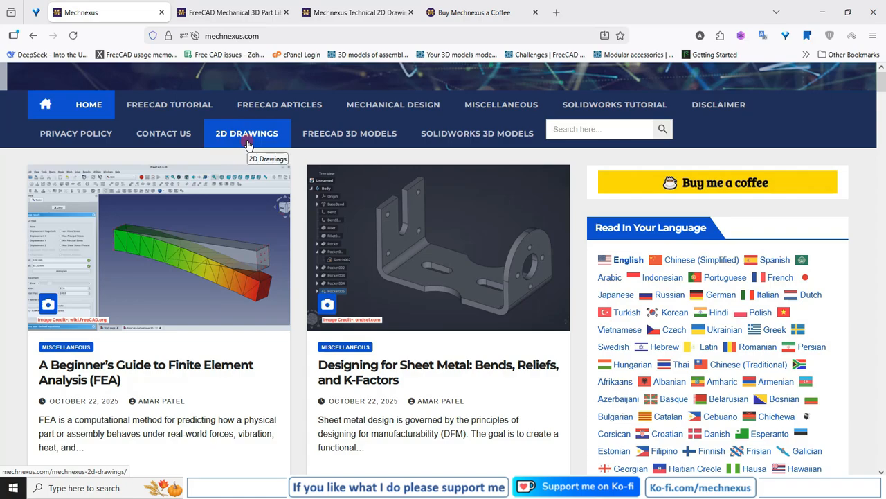
click(348, 13)
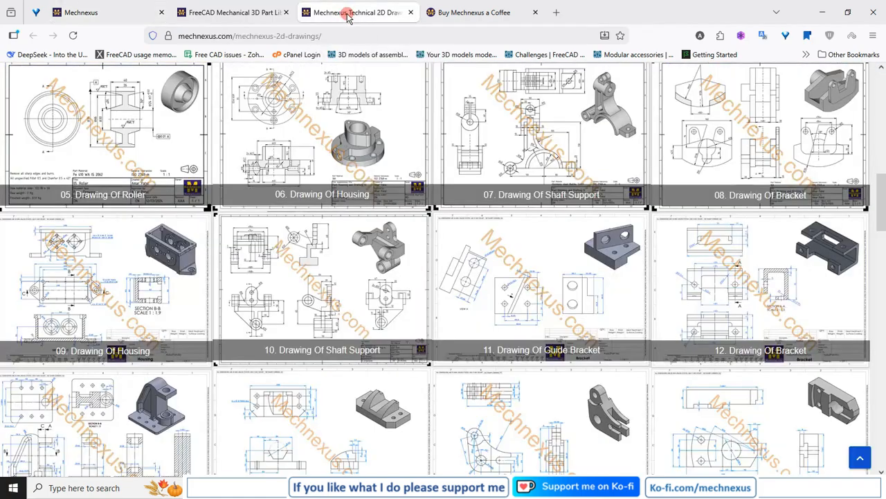
click(290, 165)
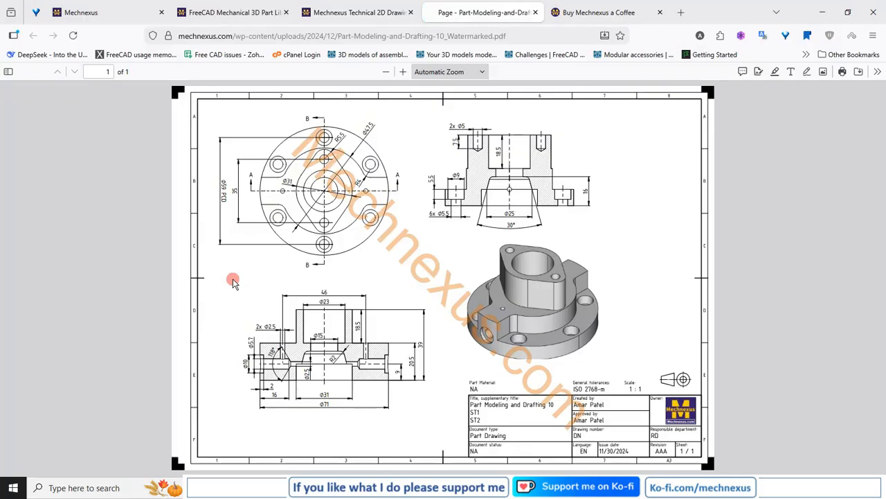
click(536, 13)
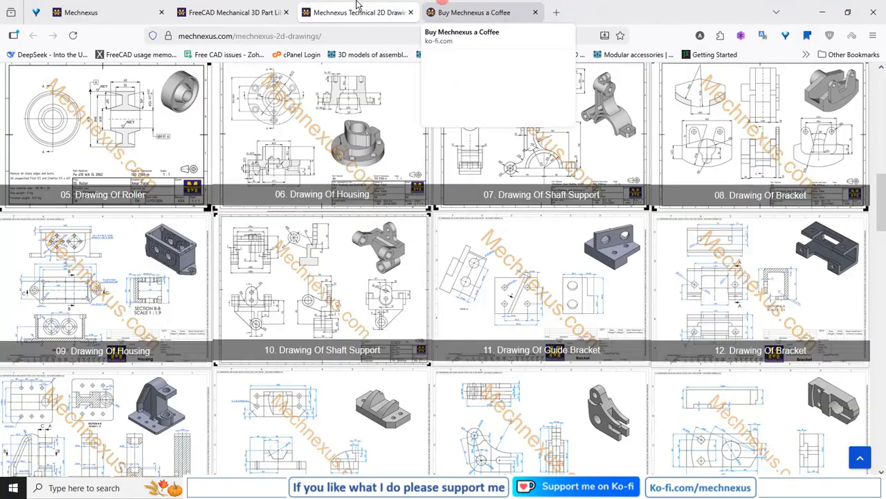
Browse the Mechnexus Ko-fi page and scroll through its shop listings
click(445, 16)
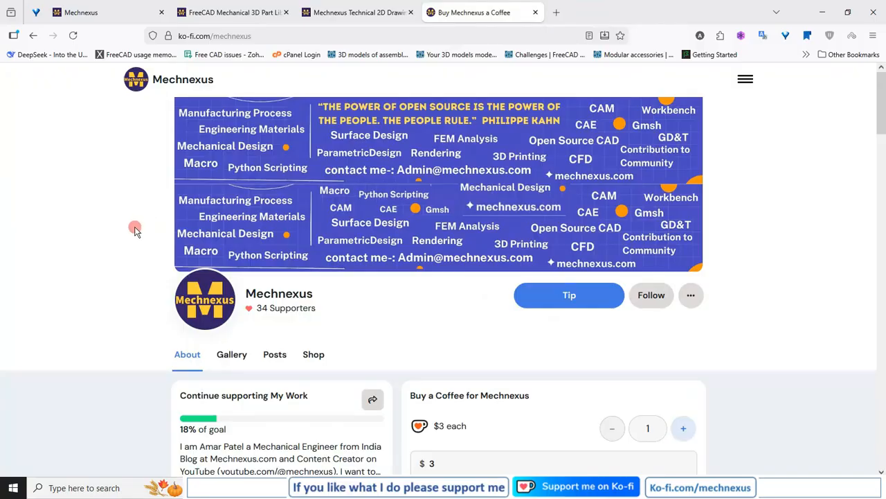
scroll(135, 231, down, 3)
scroll(135, 230, down, 2)
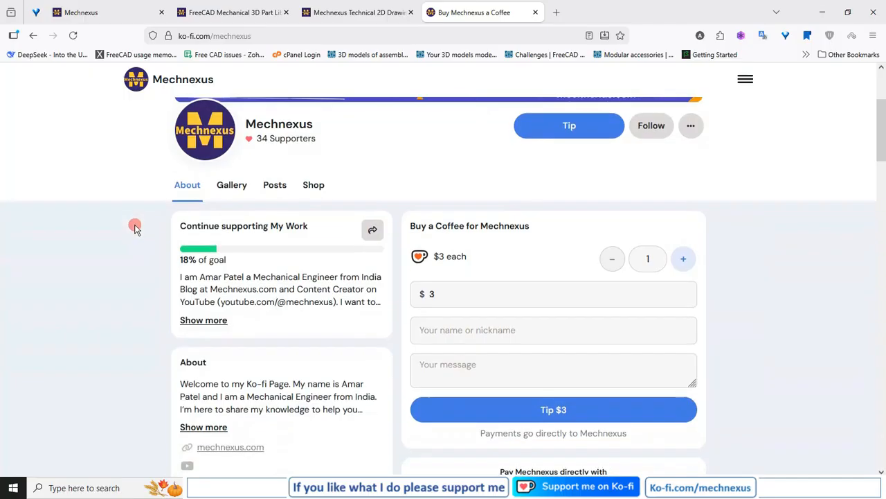
click(313, 186)
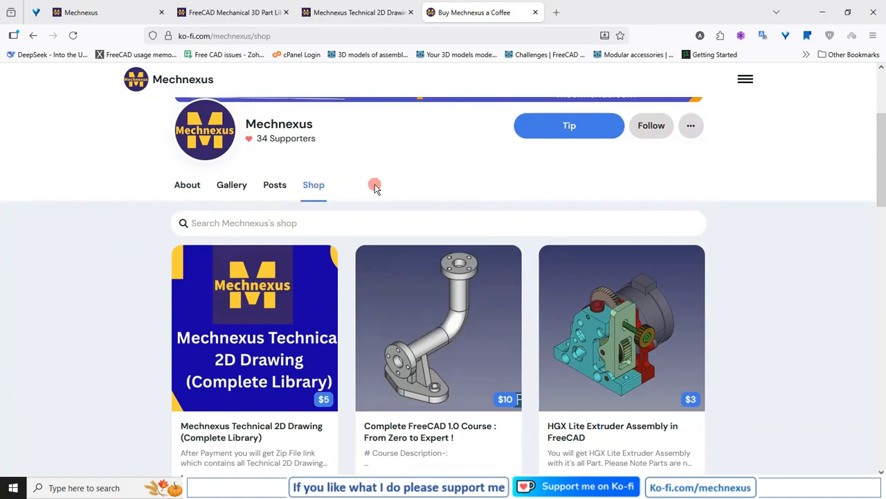
scroll(372, 188, down, 4)
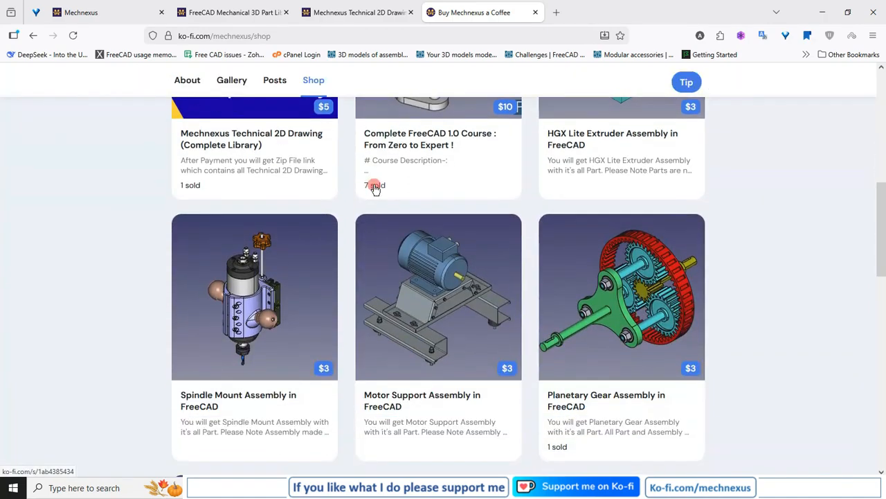
scroll(374, 188, down, 1)
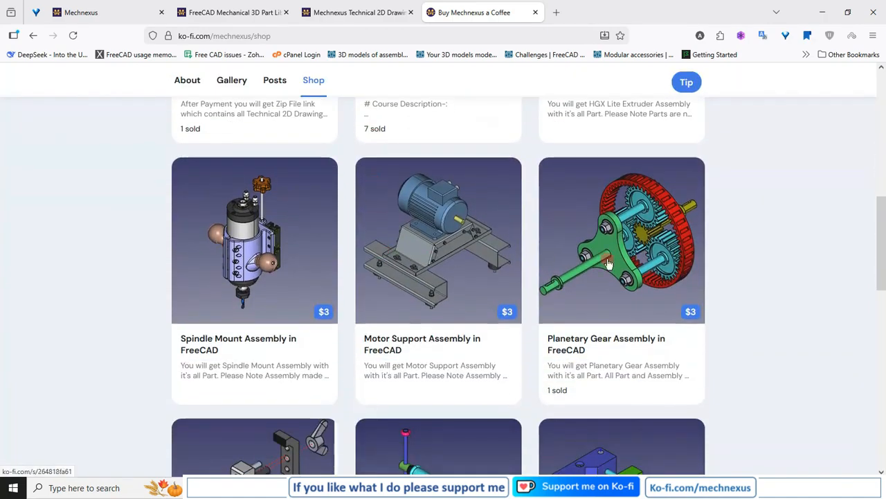
scroll(572, 253, down, 3)
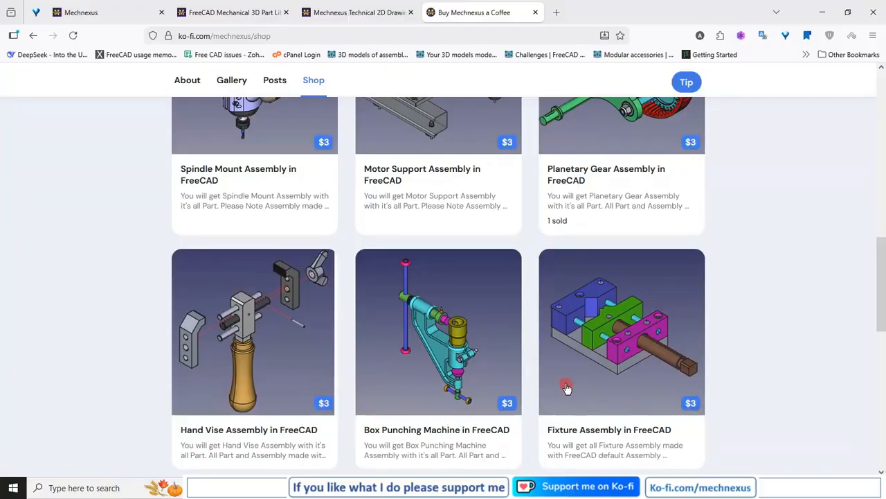
scroll(566, 388, up, 9)
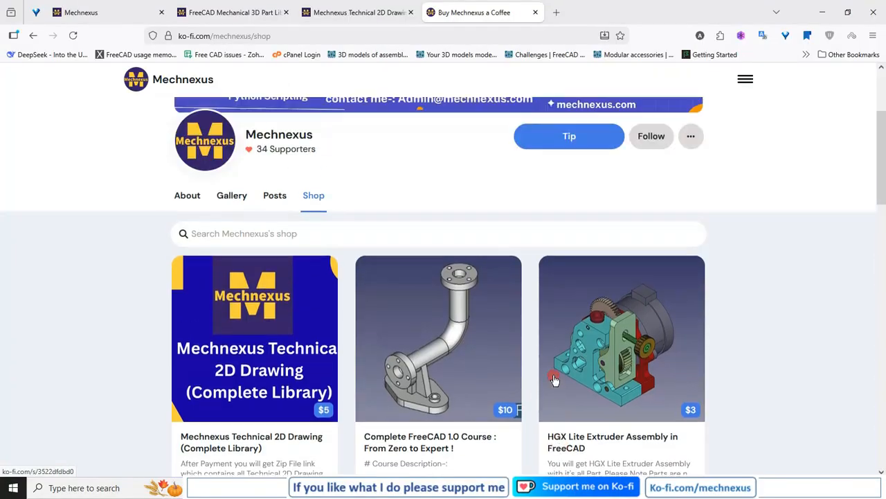
click(183, 242)
scroll(143, 247, up, 2)
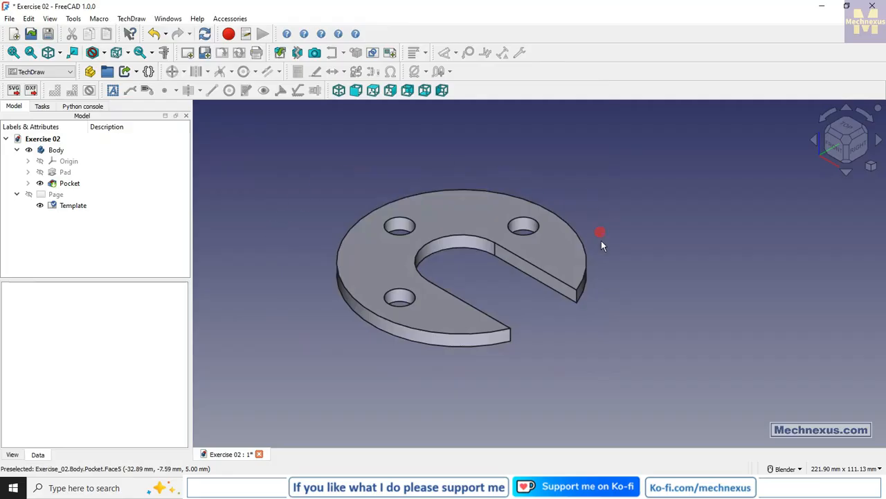
Delete the existing drawing page from the model tree
click(55, 196)
right_click(55, 195)
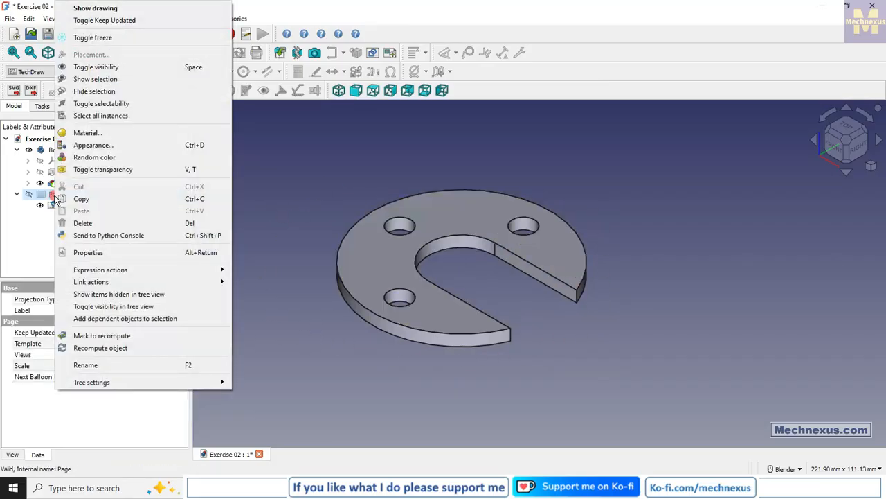
click(83, 224)
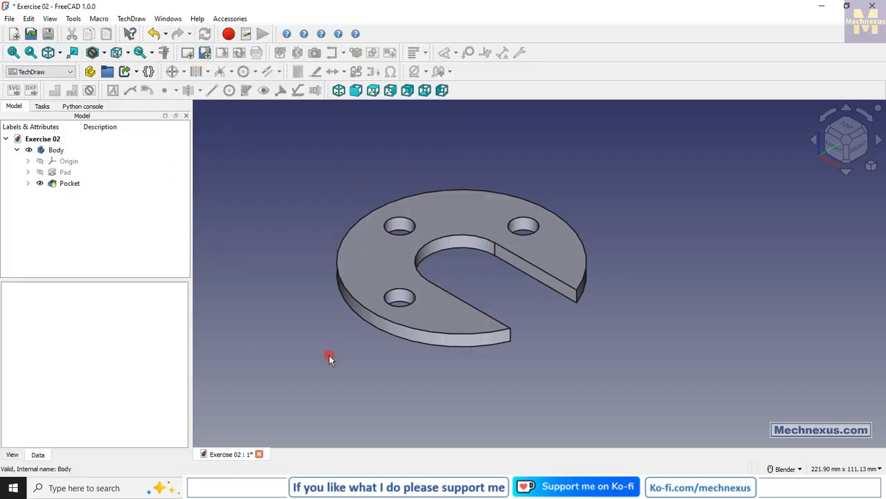
Insert a default TechDraw page, then delete that page from the model tree
click(187, 54)
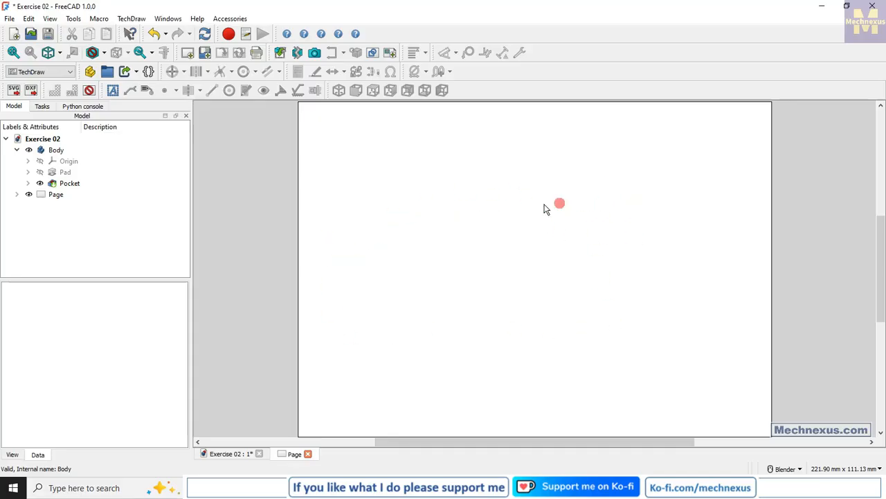
right_click(49, 198)
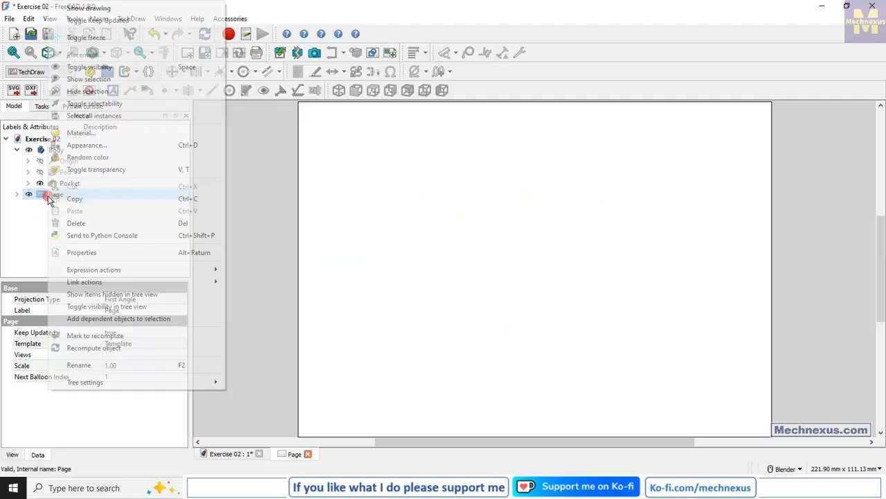
click(77, 224)
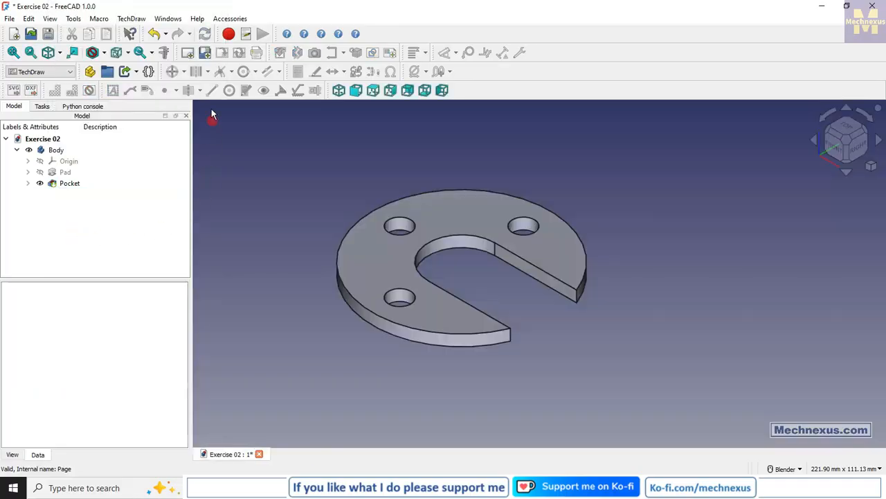
Insert a drawing page from the A4_Portrait_ISO5457_minimal template, then delete that page from the model tree
click(206, 55)
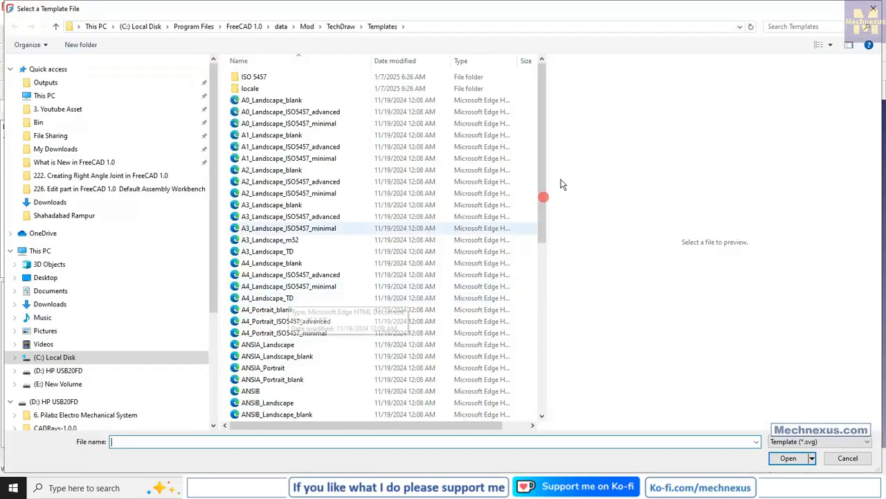
drag(545, 192, 544, 149)
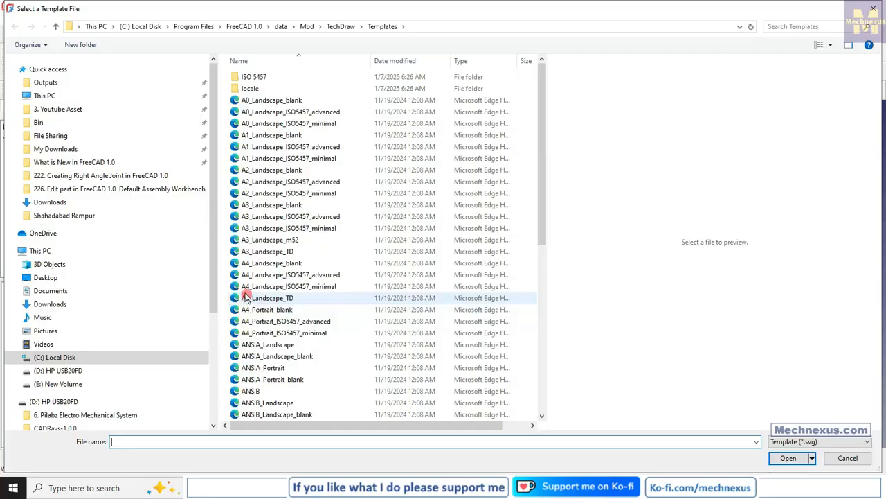
click(276, 290)
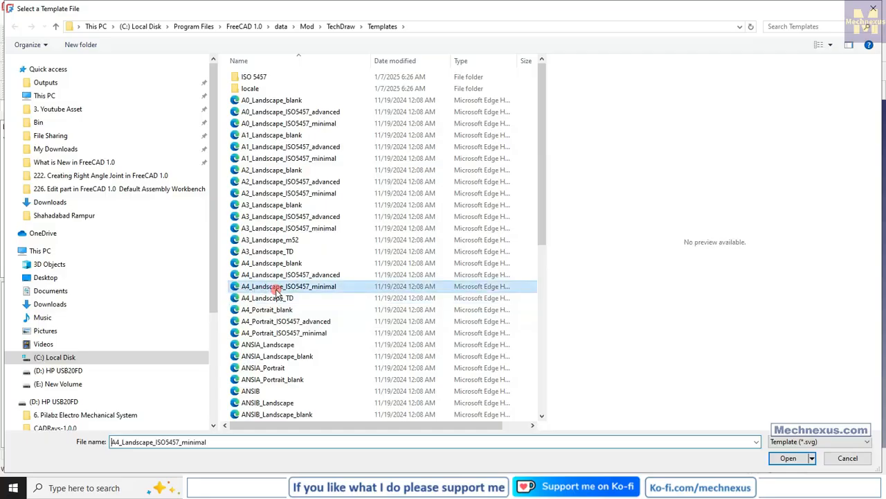
click(257, 277)
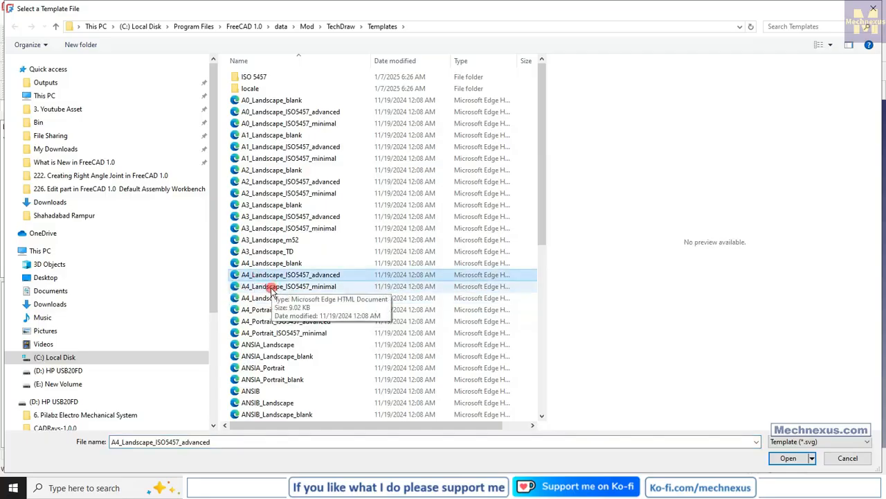
click(270, 288)
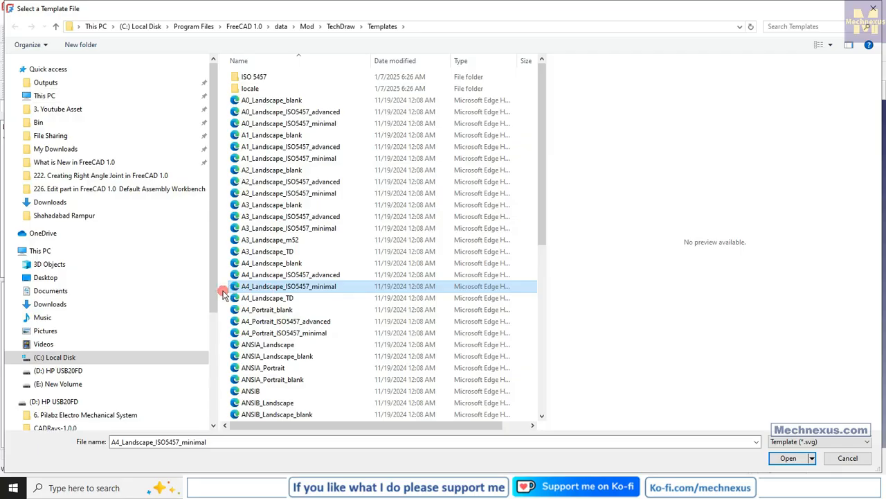
click(264, 334)
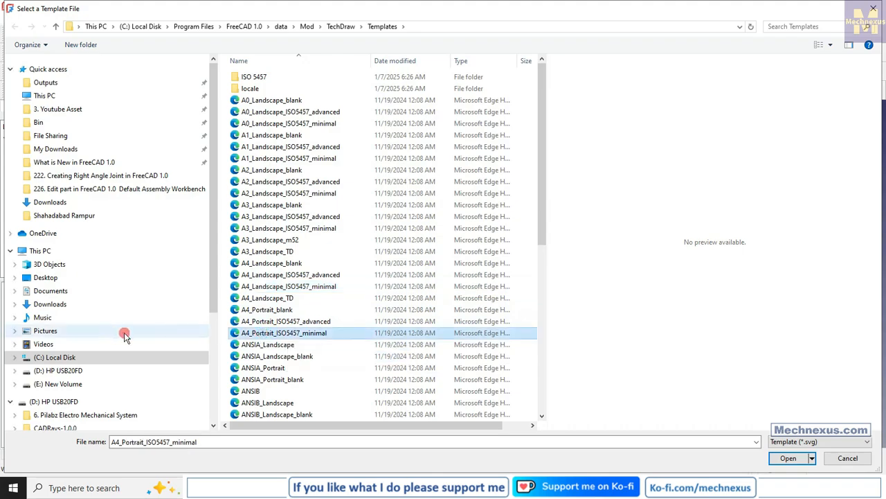
key(Return)
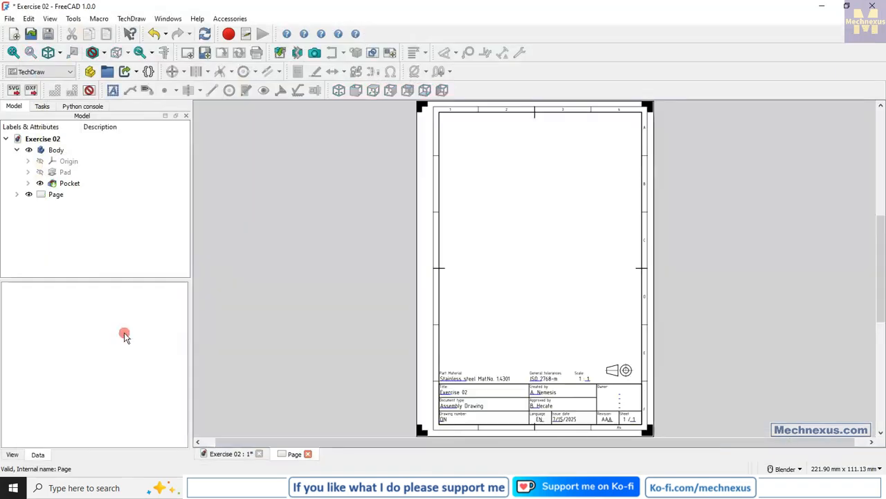
scroll(644, 419, up, 2)
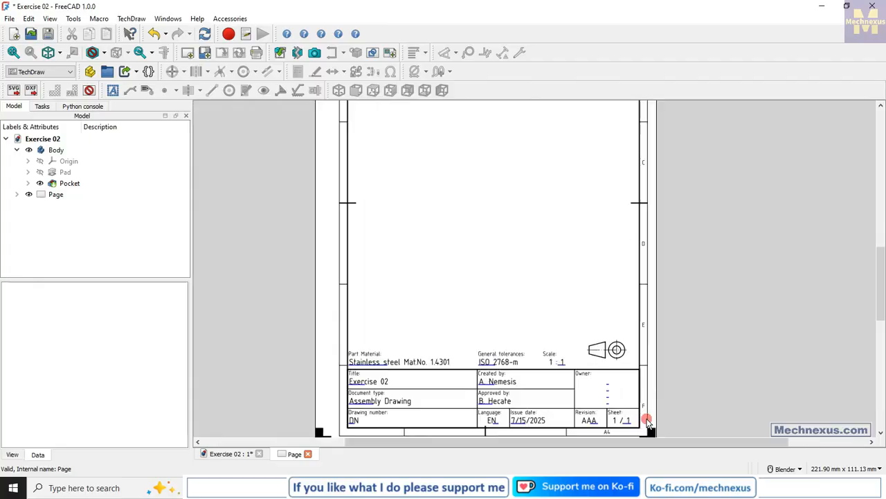
scroll(424, 380, down, 2)
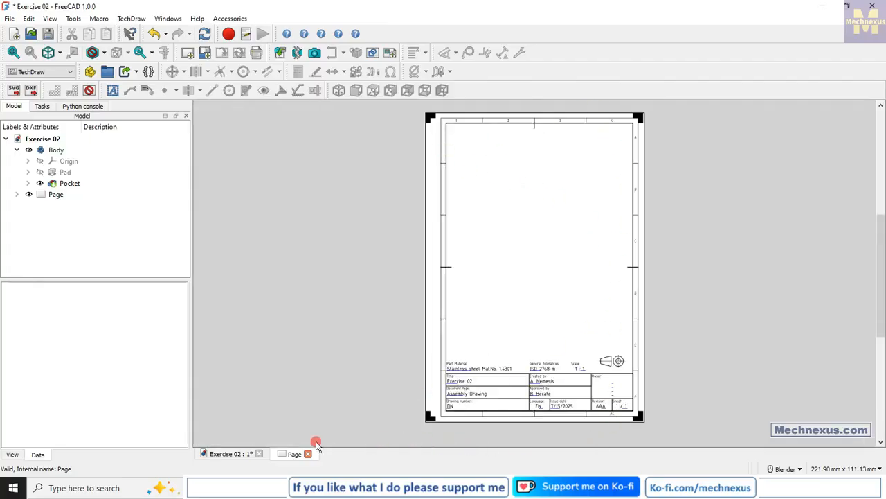
right_click(58, 194)
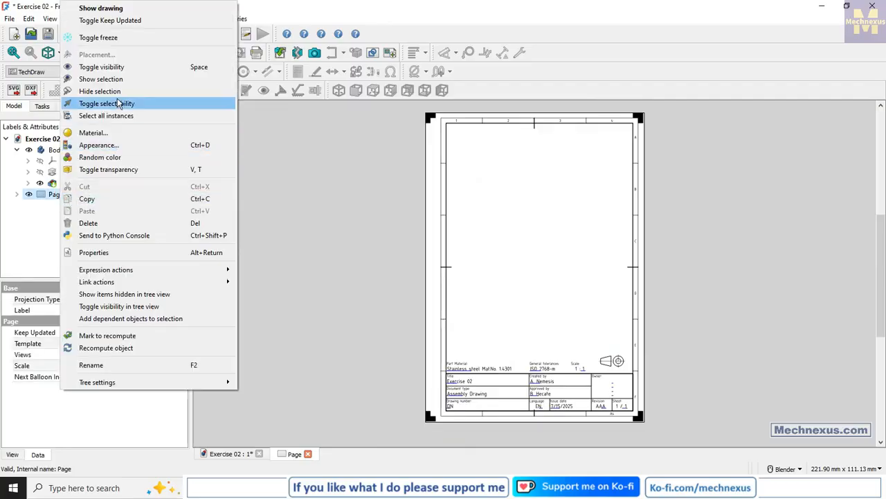
click(102, 224)
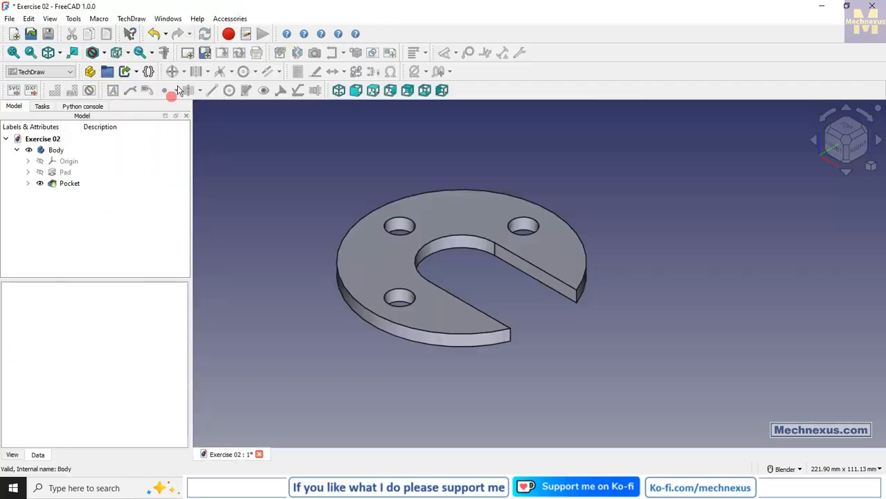
Insert a drawing page using the A4_Landscape_ISO5457_minimal template
click(206, 54)
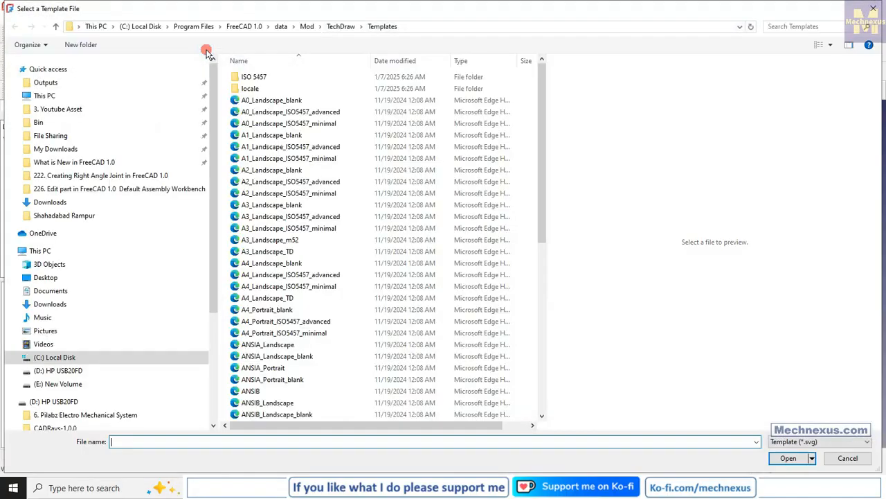
scroll(335, 345, down, 2)
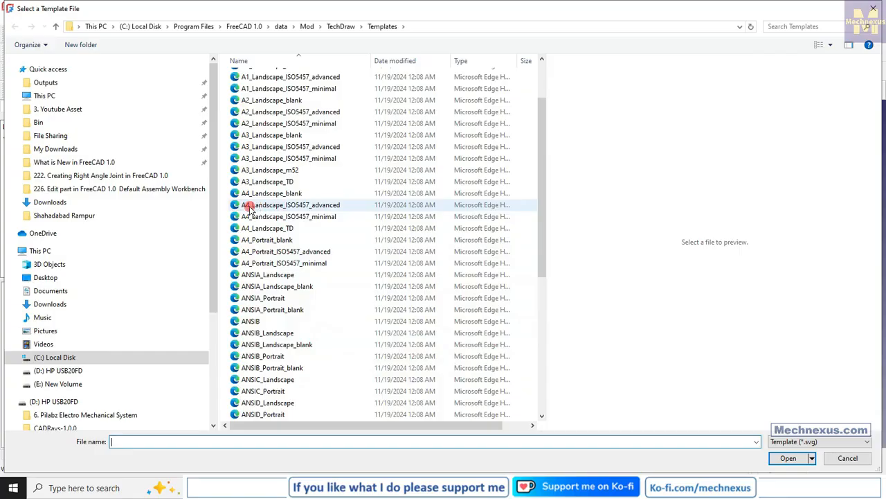
click(289, 218)
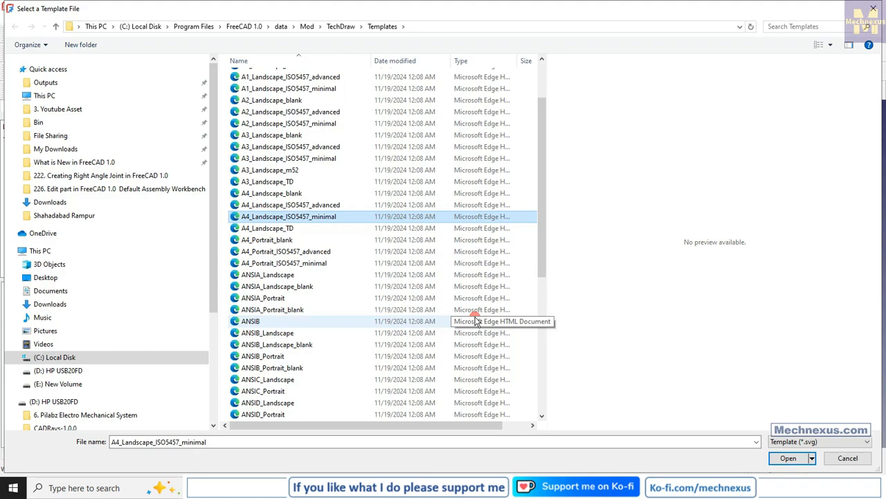
key(Return)
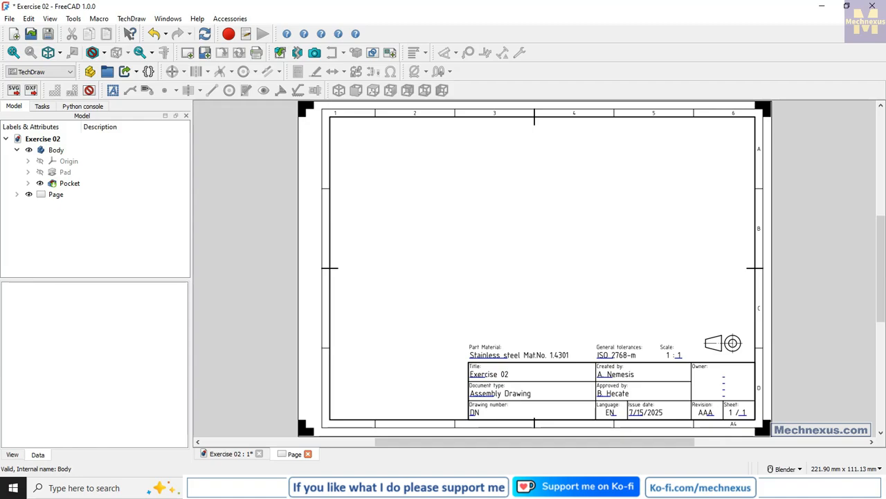
scroll(601, 439, left, 2)
scroll(516, 317, down, 5)
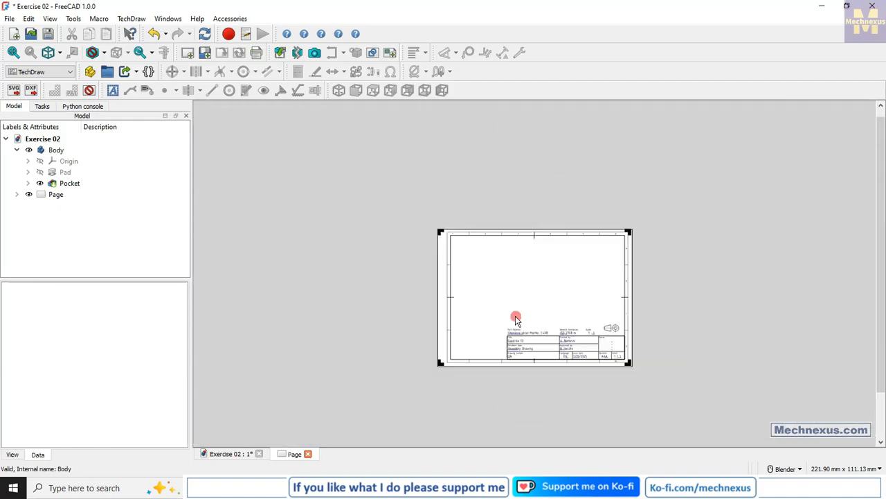
scroll(619, 360, down, 1)
scroll(586, 321, up, 10)
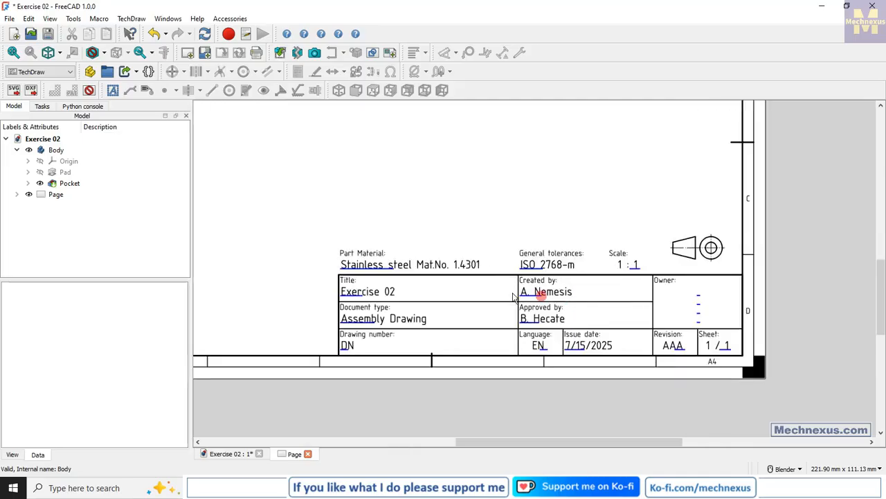